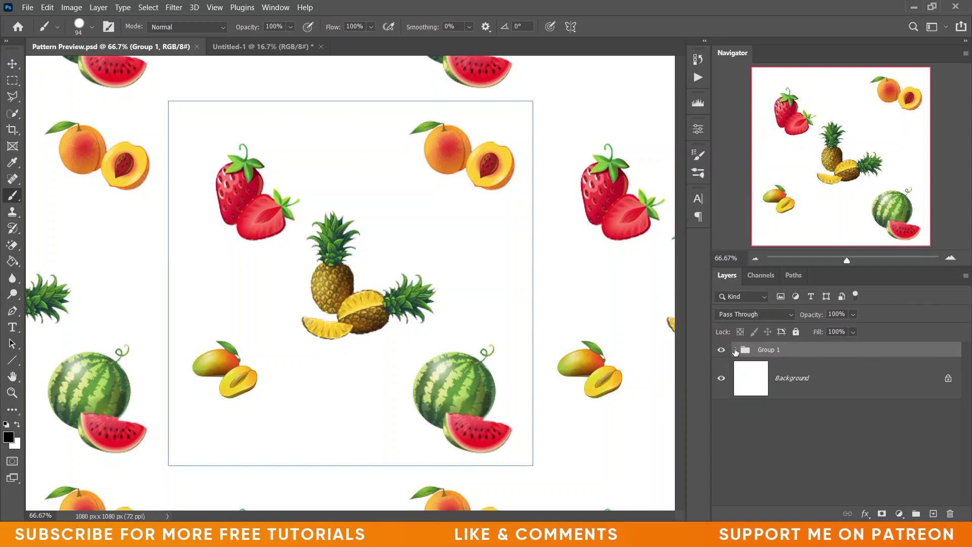
Expand Group 1 and move the pineapple on Layer 5 slightly up and to the right within the pattern tile
{"action": "key", "text": "v"}
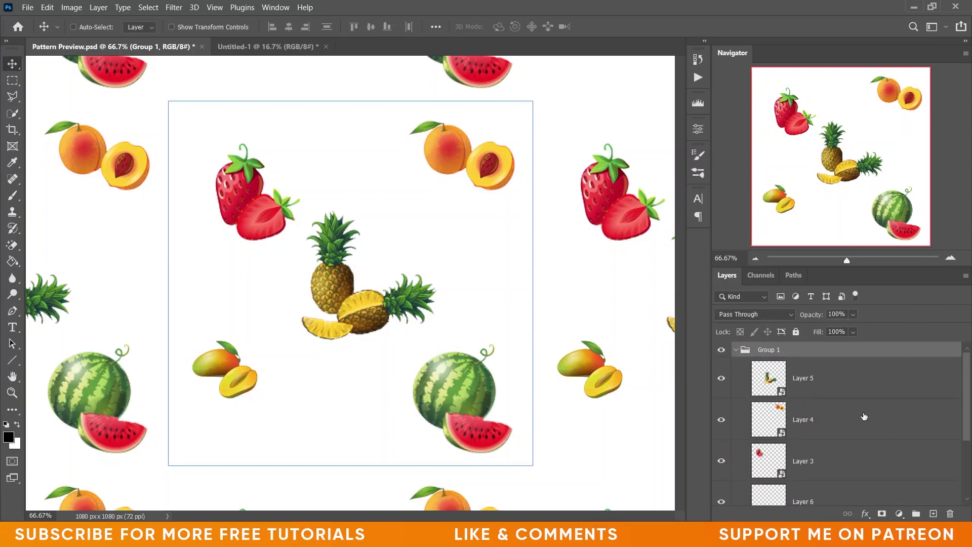
{"action": "left_click", "coordinate": [818, 383]}
{"action": "left_click_drag", "start_coordinate": [343, 304], "coordinate": [351, 282]}
{"action": "key", "text": "ctrl+minus"}
{"action": "key", "text": "ctrl+minus"}
{"action": "key", "text": "ctrl+minus"}
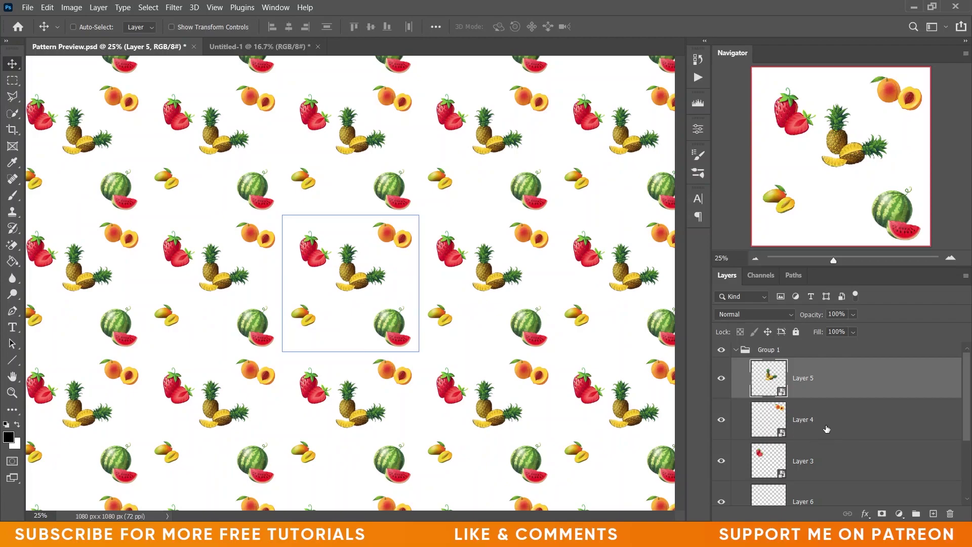
Shift the peach on Layer 4 slightly left and move the watermelon on Layer 6 to the tile's lower centre, below the pineapple
{"action": "key", "text": "alt+bracketleft"}
{"action": "left_click_drag", "start_coordinate": [404, 245], "coordinate": [402, 271]}
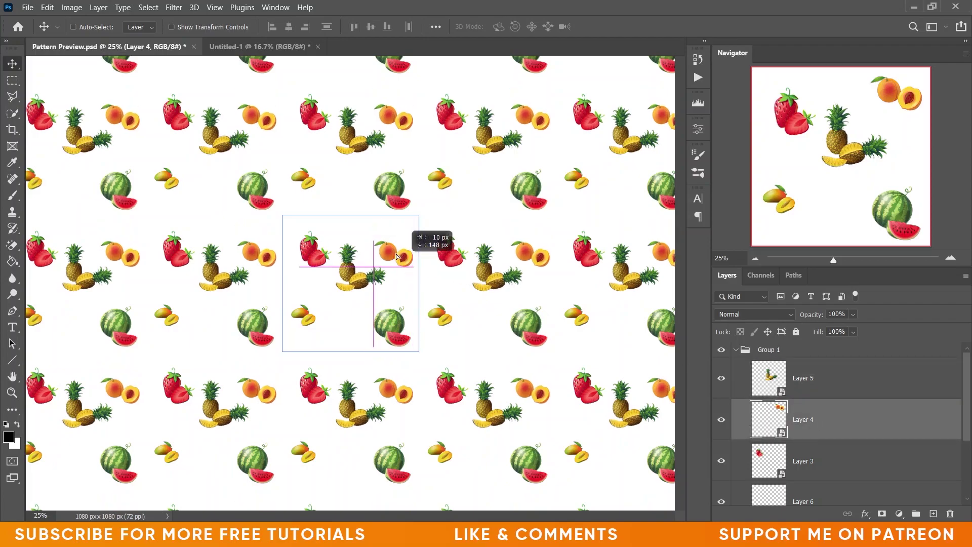
{"action": "left_click_drag", "start_coordinate": [383, 238], "coordinate": [374, 211]}
{"action": "scroll", "coordinate": [769, 455], "scroll_direction": "down", "scroll_amount": 2}
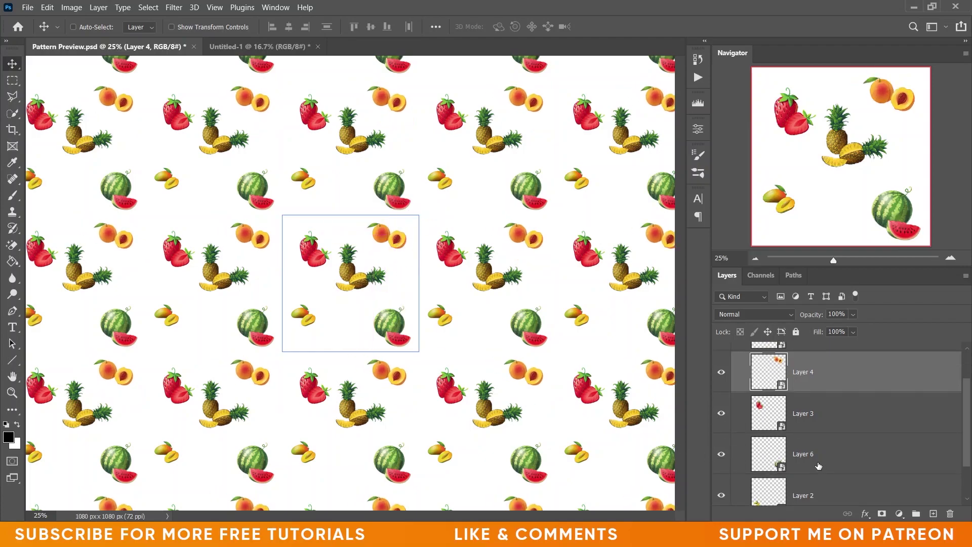
{"action": "left_click", "coordinate": [810, 456]}
{"action": "left_click_drag", "start_coordinate": [385, 328], "coordinate": [397, 300]}
{"action": "left_click_drag", "start_coordinate": [355, 324], "coordinate": [356, 328]}
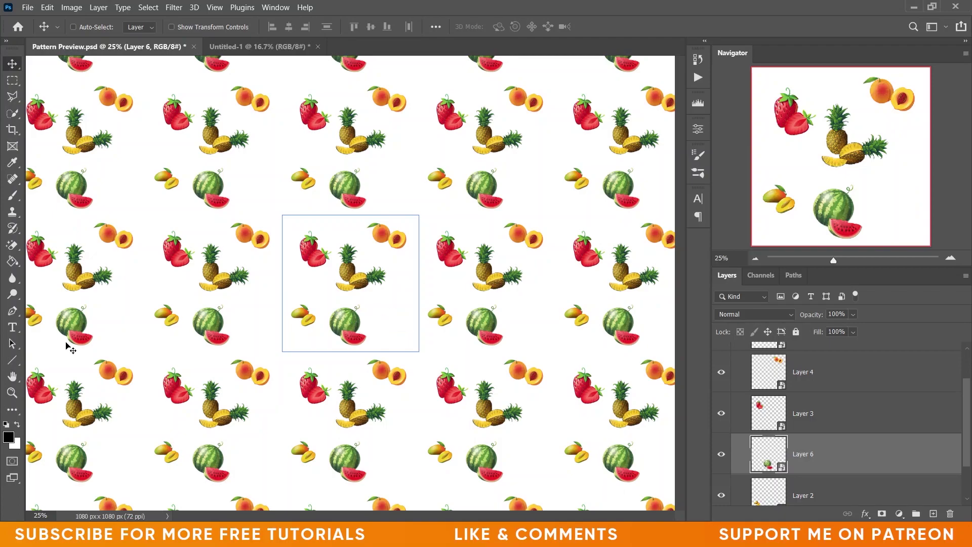
Define the arranged fruit tile as a pattern
{"action": "left_click", "coordinate": [50, 11]}
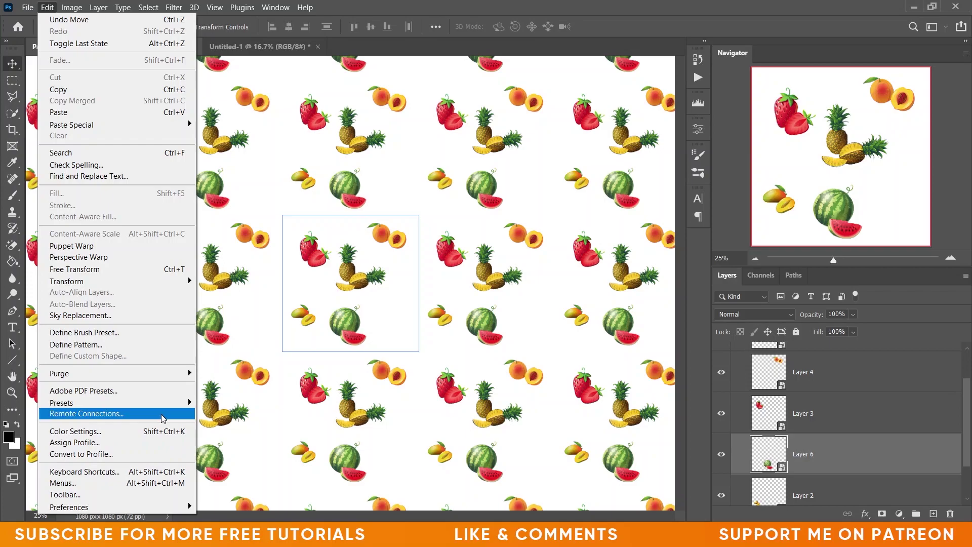
{"action": "left_click", "coordinate": [100, 346]}
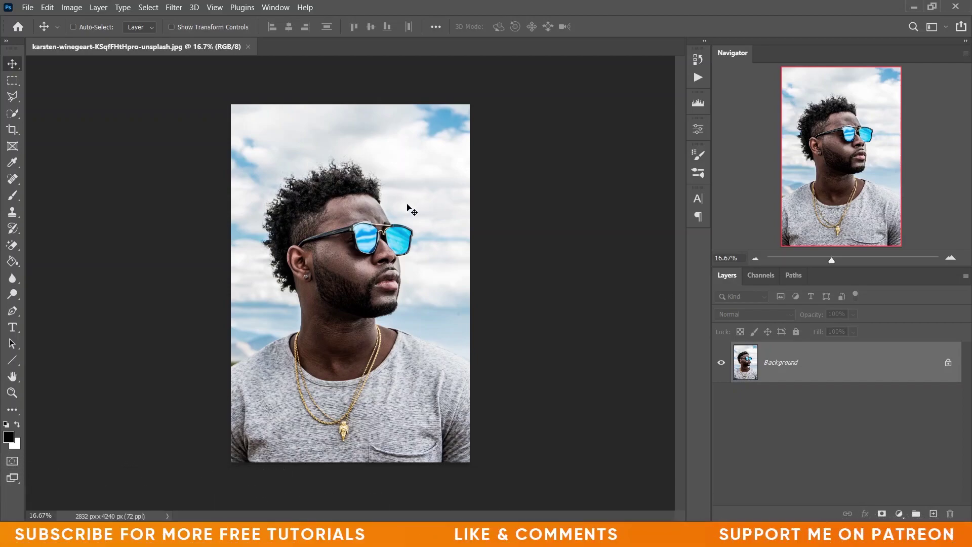
Open Photoshop Help and browse to the Quick actions list in the Discover window
{"action": "left_click", "coordinate": [305, 9]}
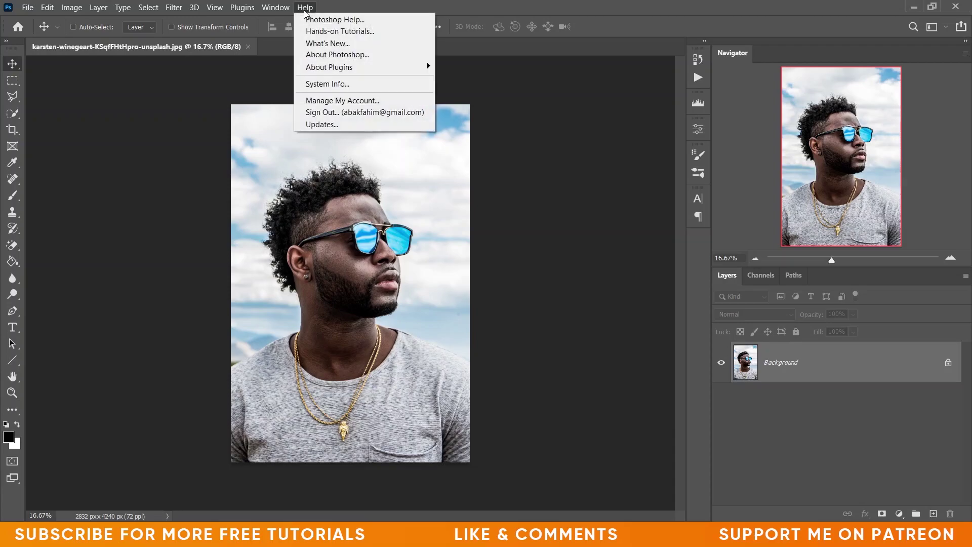
{"action": "left_click", "coordinate": [336, 21]}
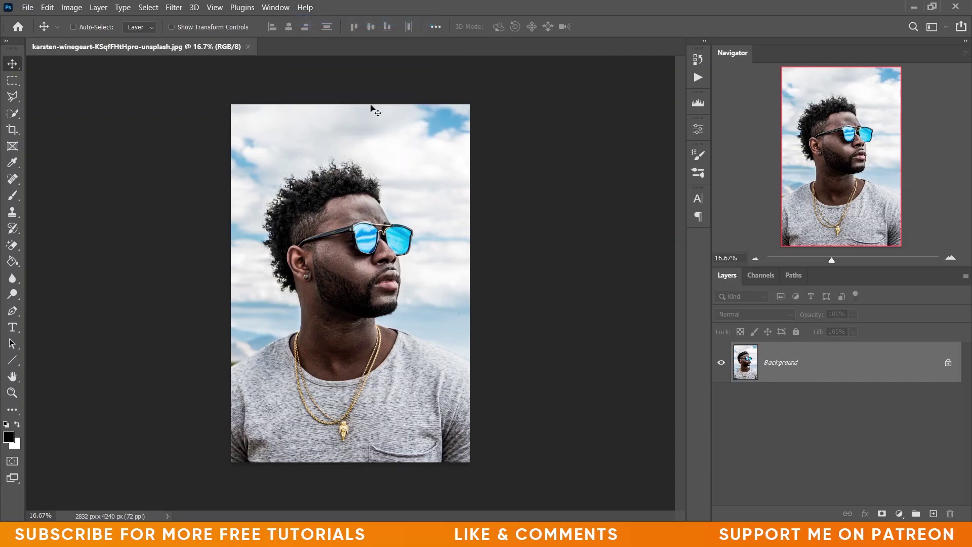
{"action": "left_click_drag", "start_coordinate": [370, 43], "coordinate": [447, 52]}
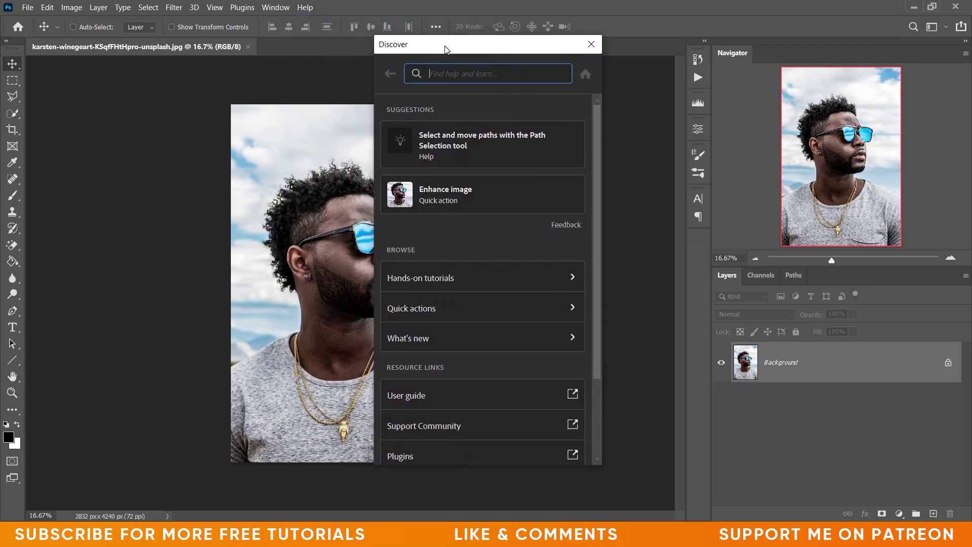
{"action": "left_click", "coordinate": [469, 312]}
{"action": "left_click_drag", "start_coordinate": [467, 51], "coordinate": [530, 39]}
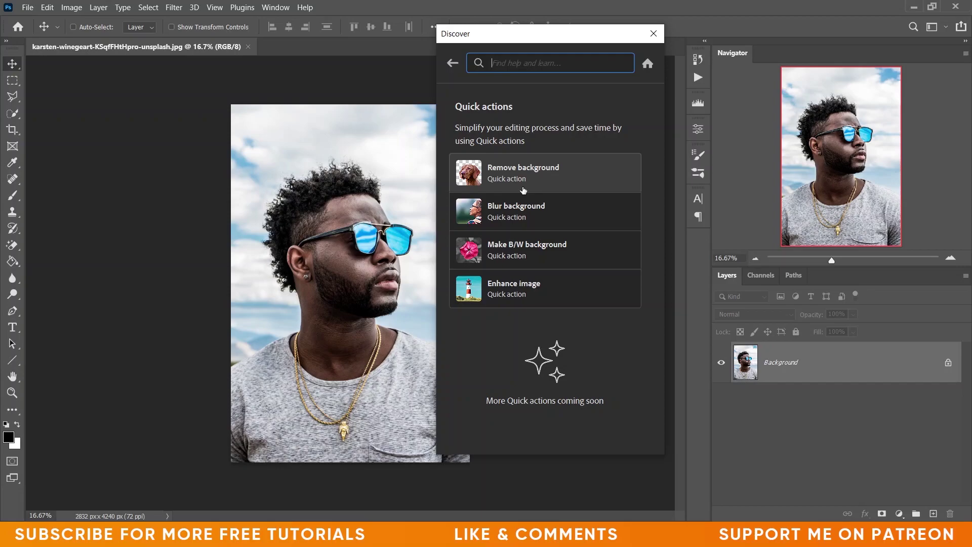
Apply the Remove background quick action to the portrait photo
{"action": "left_click_drag", "start_coordinate": [505, 38], "coordinate": [612, 40]}
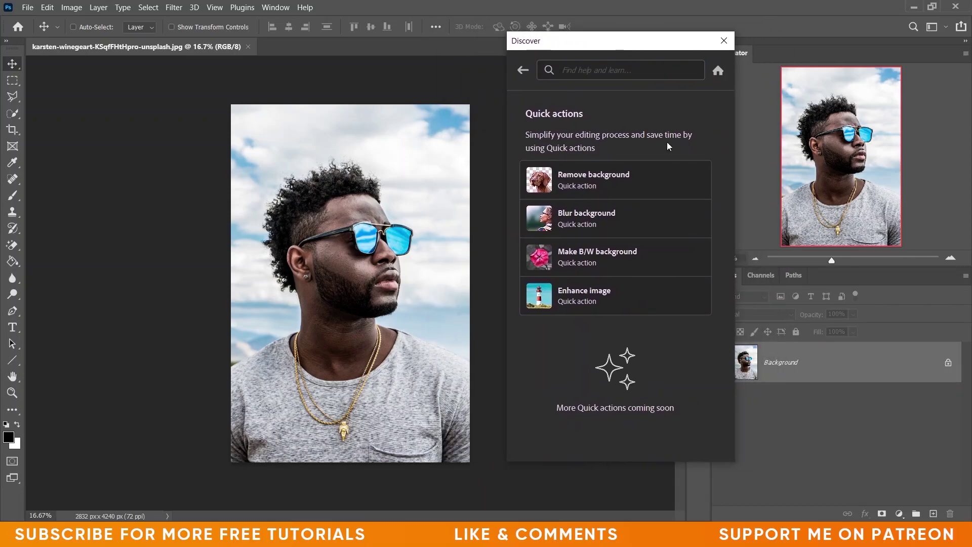
{"action": "left_click", "coordinate": [597, 175]}
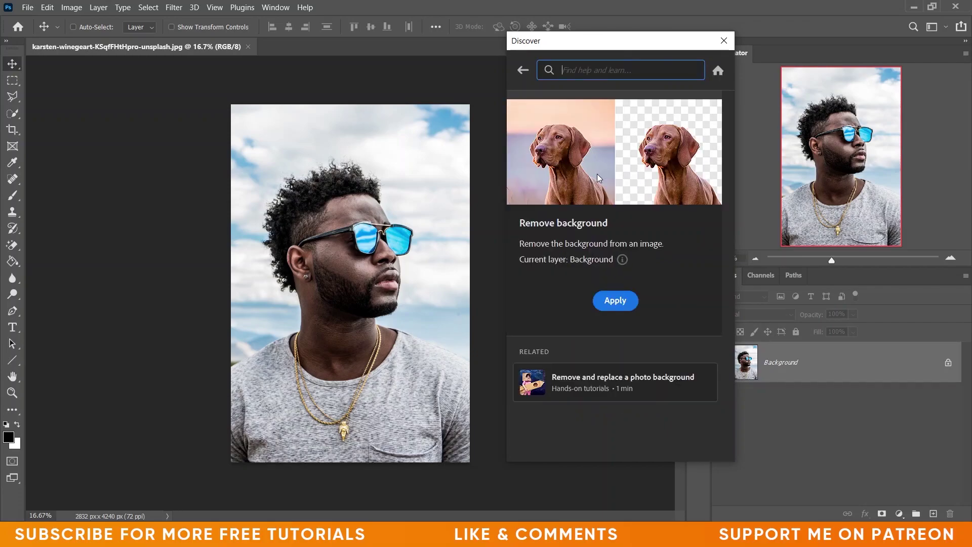
{"action": "left_click", "coordinate": [616, 306]}
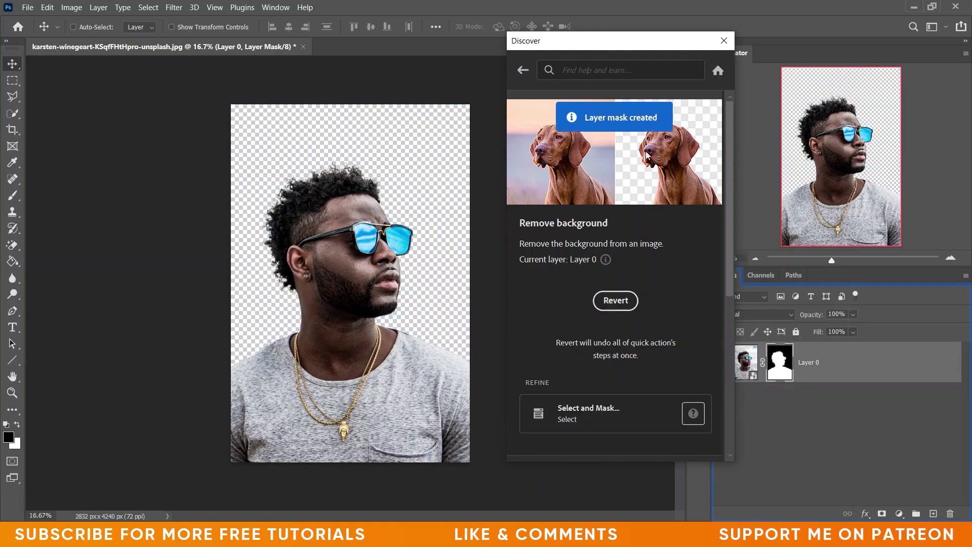
Move the Discover window off the portrait and inspect Layer 0's mask on its own against the masked image
{"action": "left_click_drag", "start_coordinate": [609, 44], "coordinate": [109, 37]}
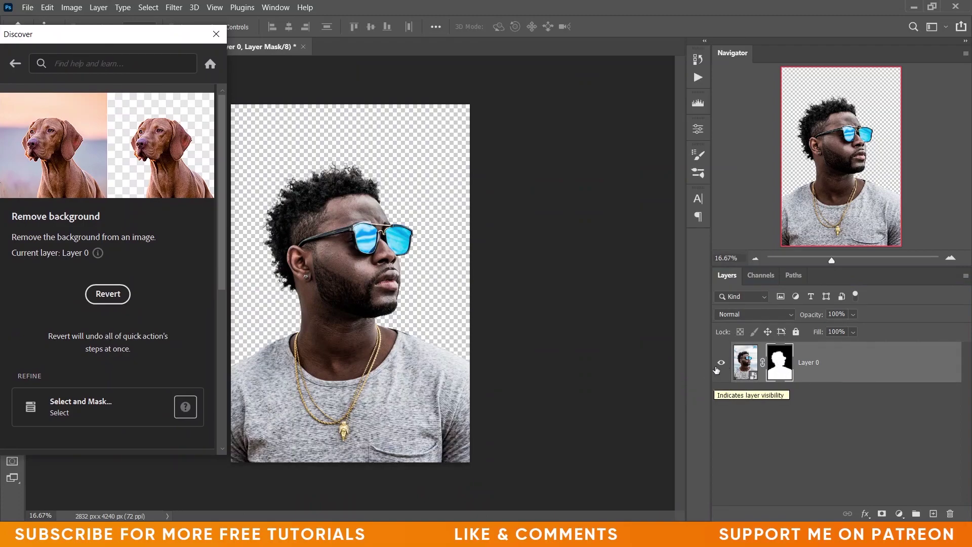
{"action": "left_click", "coordinate": [777, 356], "text": "alt"}
{"action": "left_click", "coordinate": [778, 355], "text": "alt"}
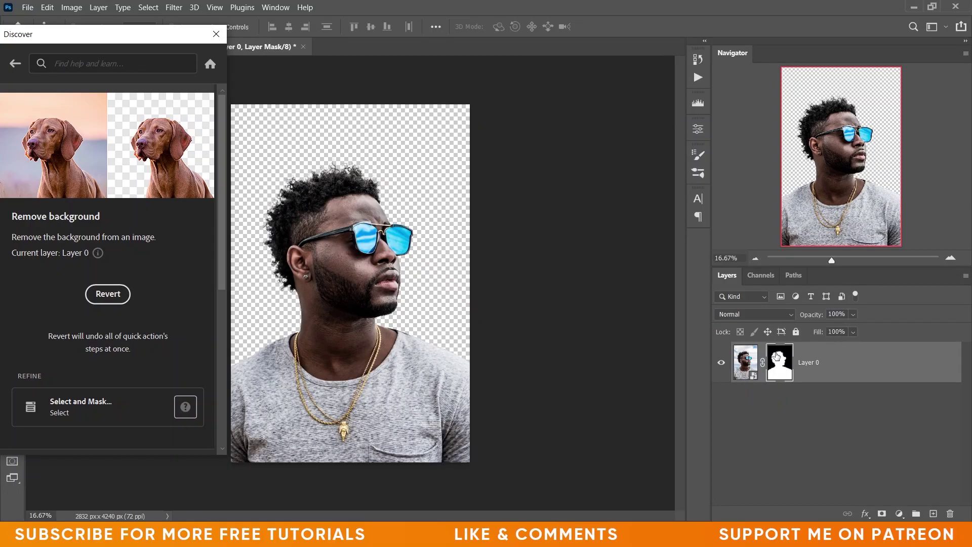
{"action": "left_click", "coordinate": [781, 353], "text": "alt"}
{"action": "left_click", "coordinate": [780, 354], "text": "alt"}
{"action": "left_click_drag", "start_coordinate": [135, 34], "coordinate": [627, 80]}
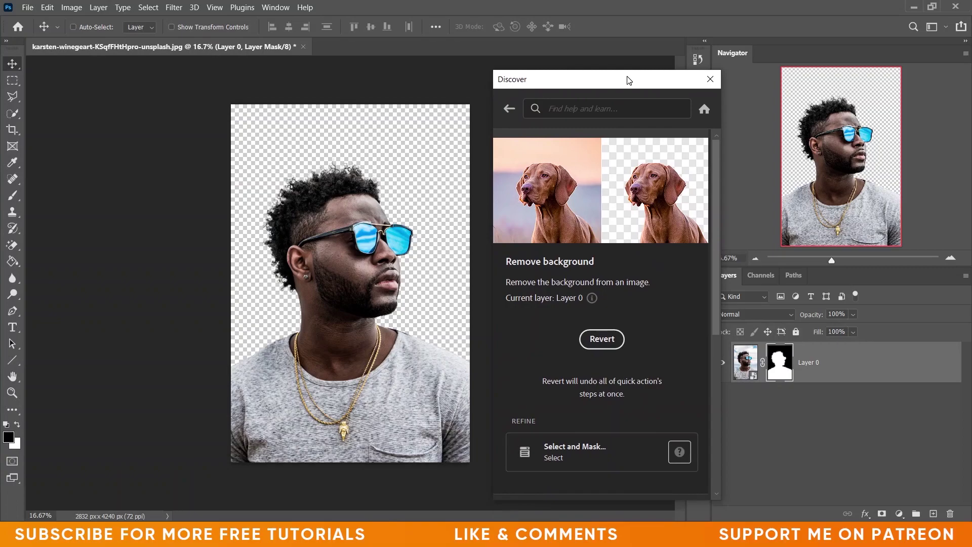
Return to the Quick actions list and delete the layer mask from Layer 0
{"action": "left_click", "coordinate": [515, 106]}
{"action": "left_click_drag", "start_coordinate": [617, 87], "coordinate": [306, 87]}
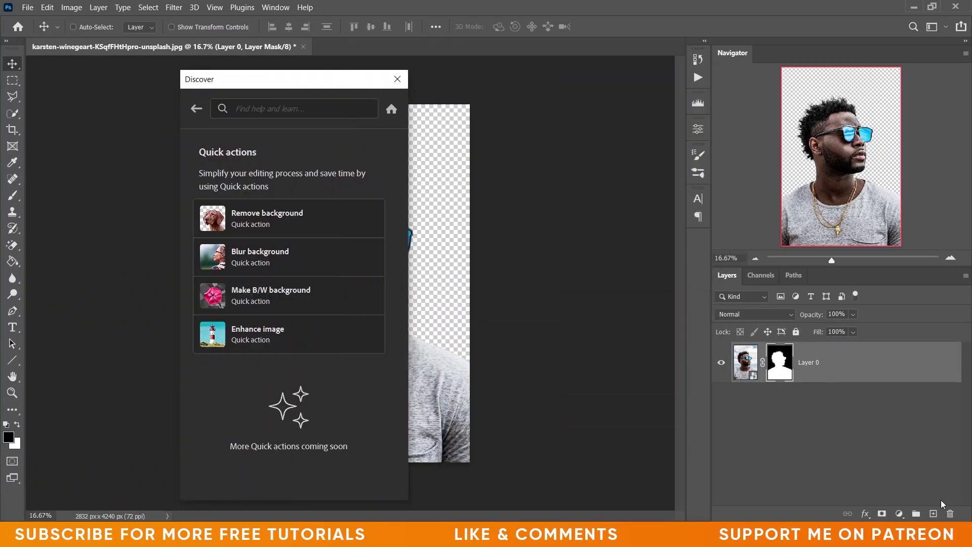
{"action": "left_click", "coordinate": [950, 514]}
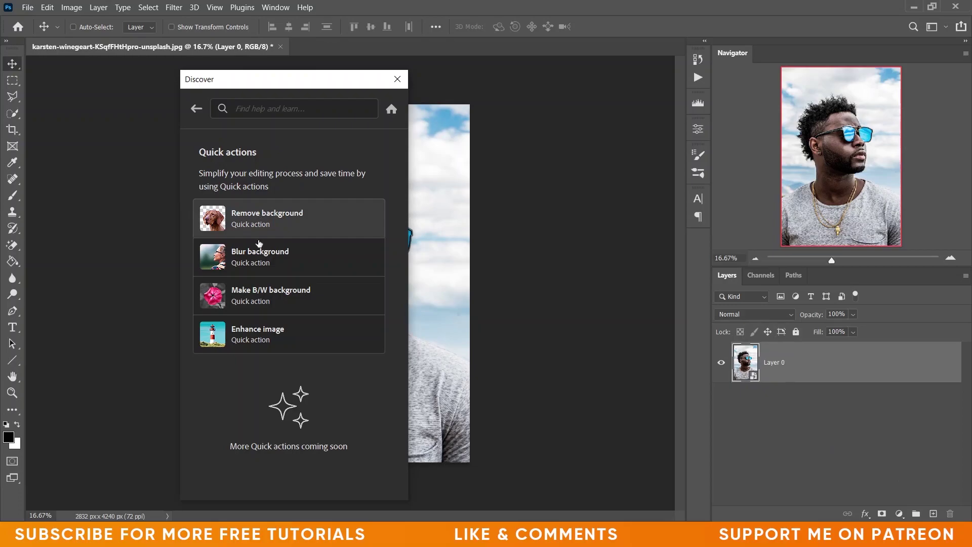
Apply the Blur background quick action to Layer 0
{"action": "left_click_drag", "start_coordinate": [288, 87], "coordinate": [561, 54]}
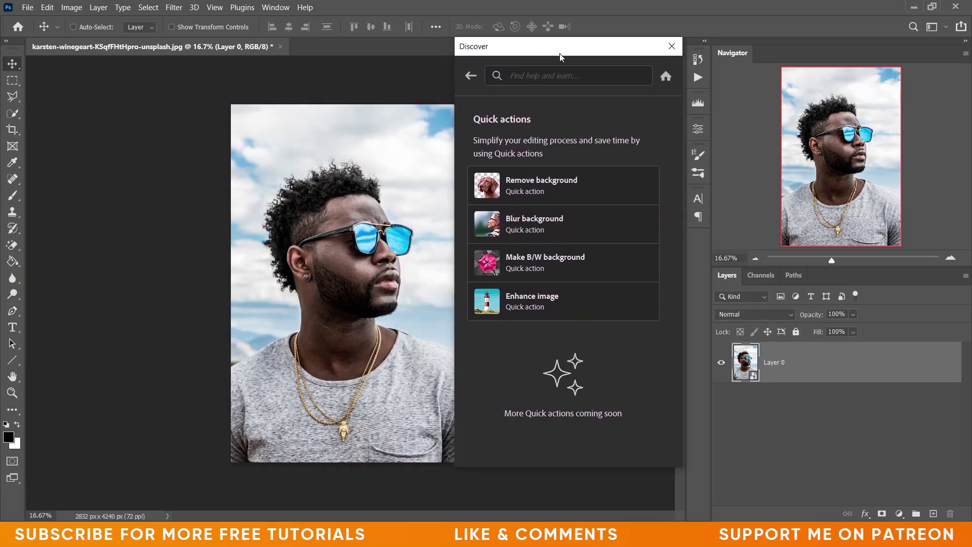
{"action": "left_click", "coordinate": [566, 228]}
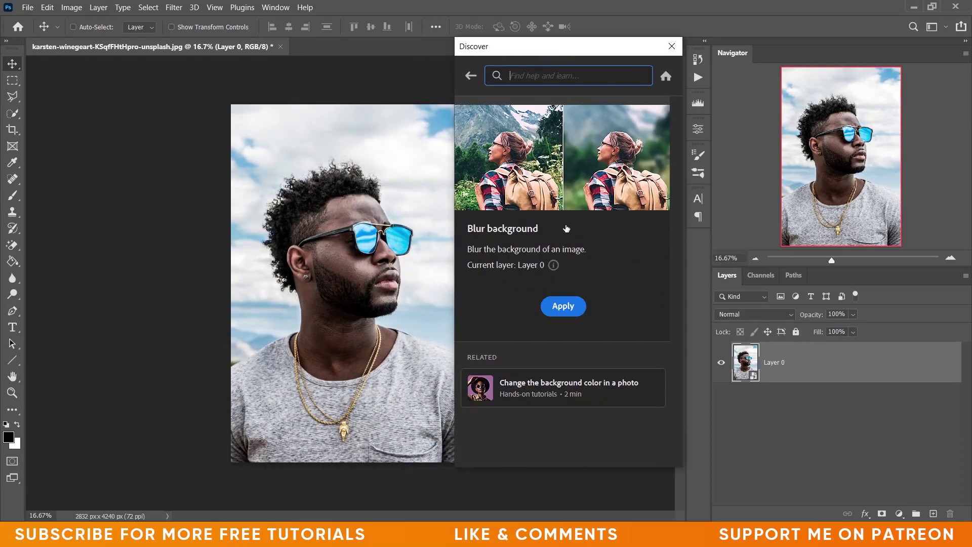
{"action": "left_click", "coordinate": [561, 307]}
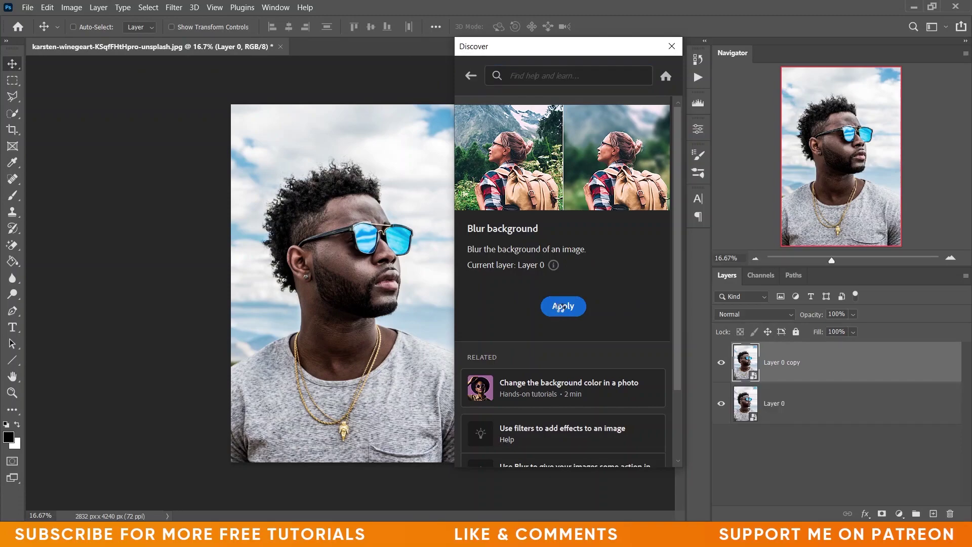
Uncover the portrait and compare it with Layer 0 copy, which holds the blurred background, hidden and shown
{"action": "left_click_drag", "start_coordinate": [565, 46], "coordinate": [108, 107]}
{"action": "left_click", "coordinate": [722, 363]}
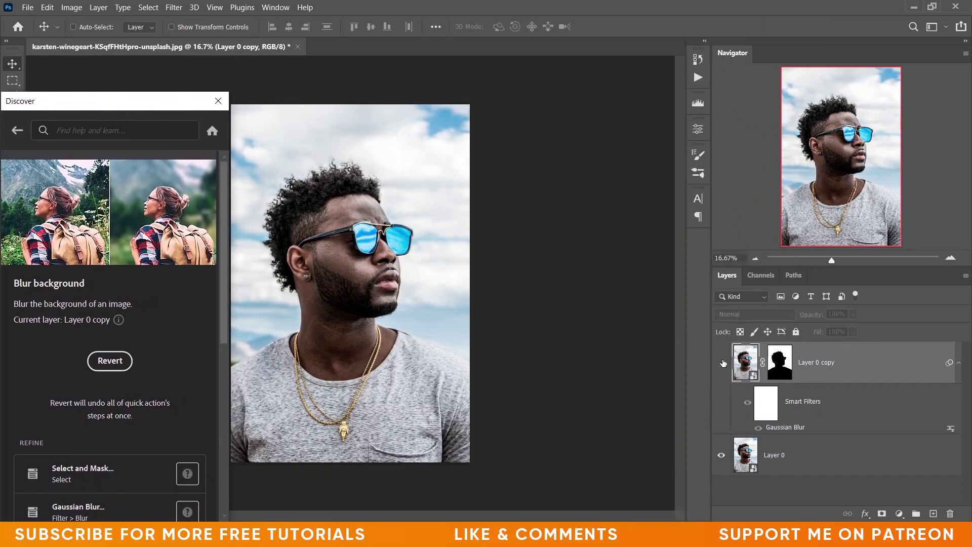
{"action": "left_click", "coordinate": [722, 362]}
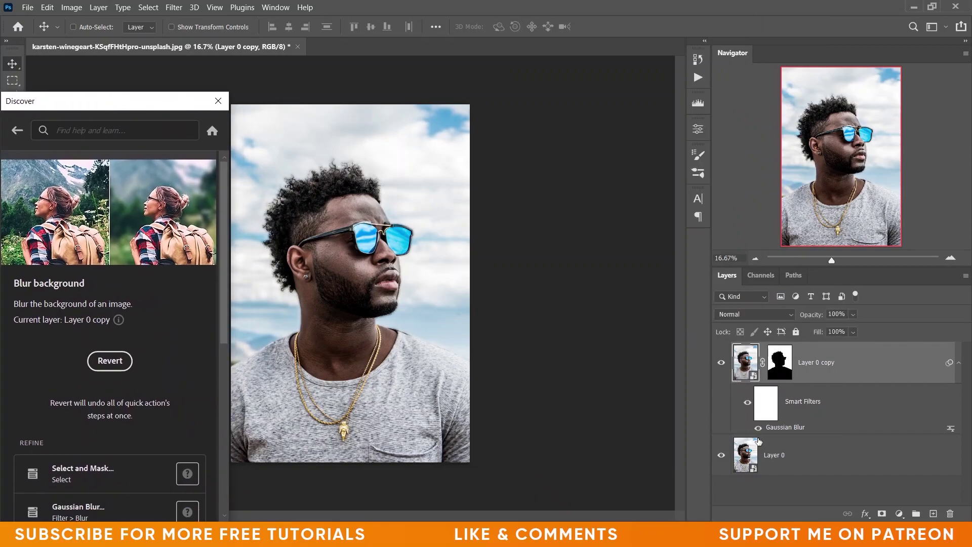
Set the Gaussian Blur smart filter's radius on Layer 0 copy to 38.7 pixels and compare the layer hidden and shown
{"action": "double_click", "coordinate": [781, 428]}
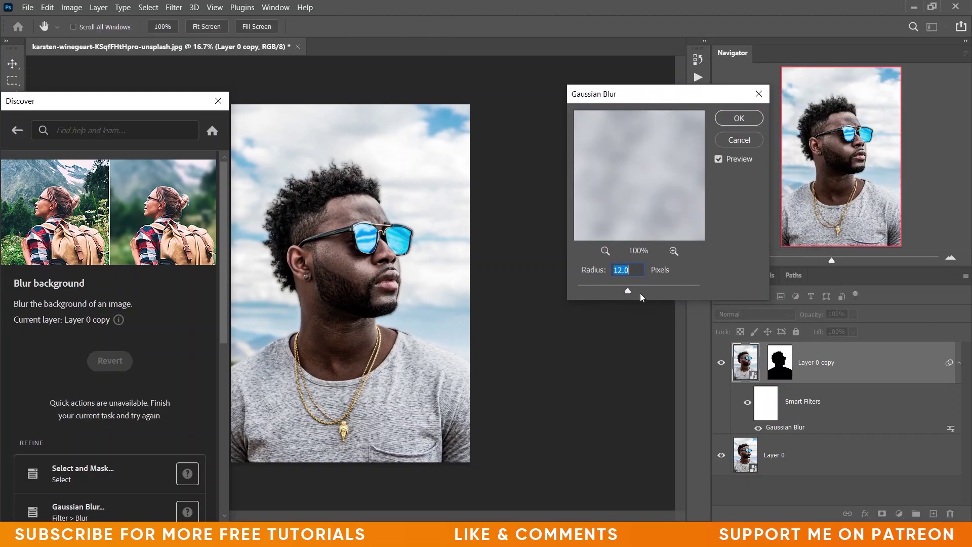
{"action": "left_click_drag", "start_coordinate": [639, 288], "coordinate": [641, 288]}
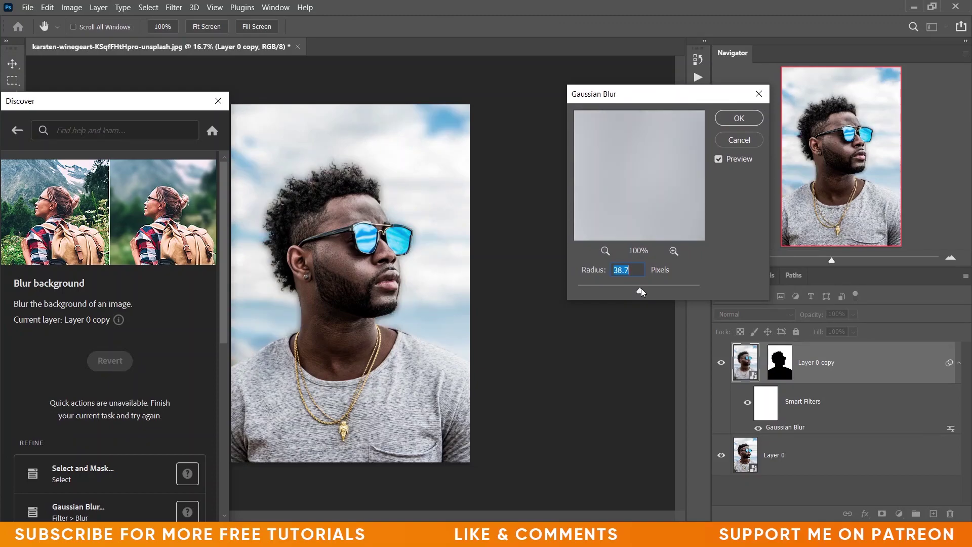
{"action": "left_click", "coordinate": [739, 118]}
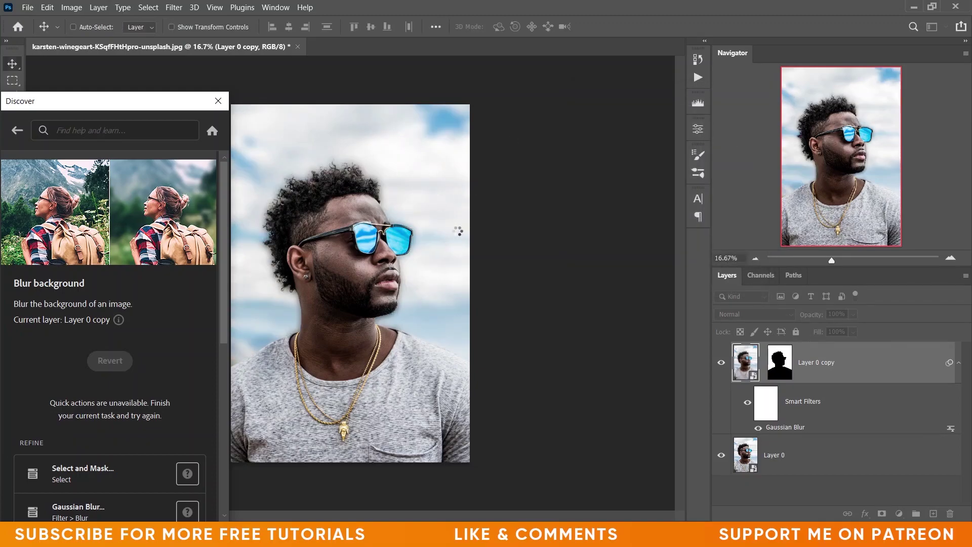
{"action": "left_click", "coordinate": [721, 362]}
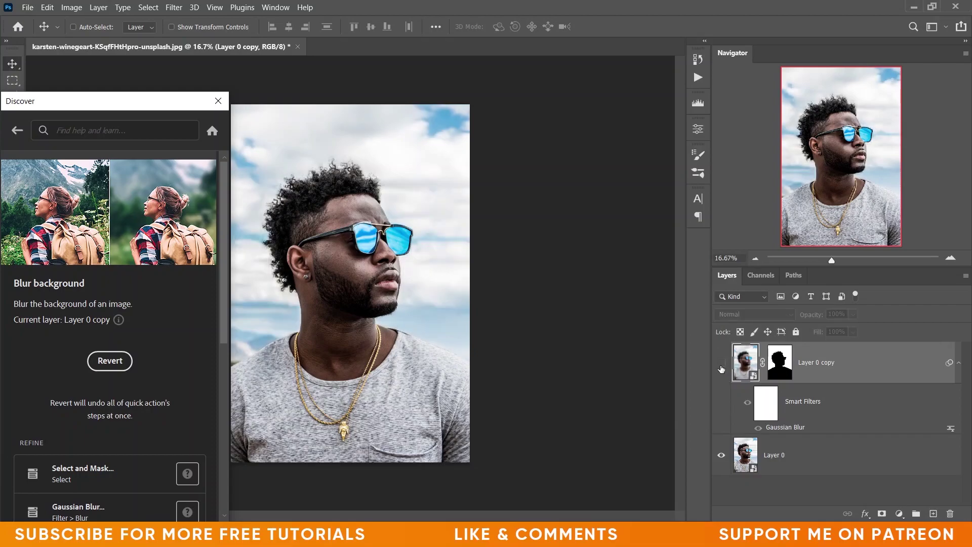
{"action": "left_click", "coordinate": [721, 364]}
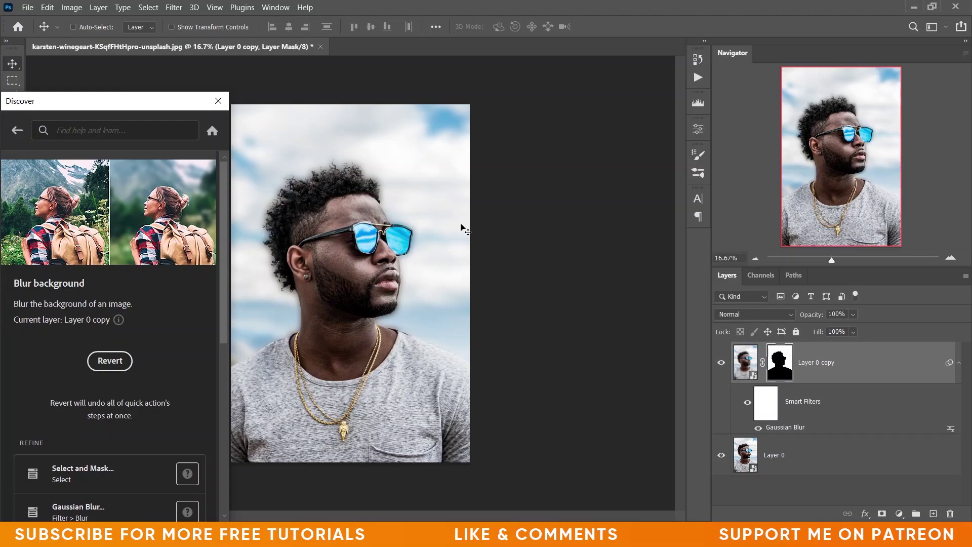
Delete the blurred Layer 0 copy and return to the Quick actions list
{"action": "left_click_drag", "start_coordinate": [86, 101], "coordinate": [333, 41]}
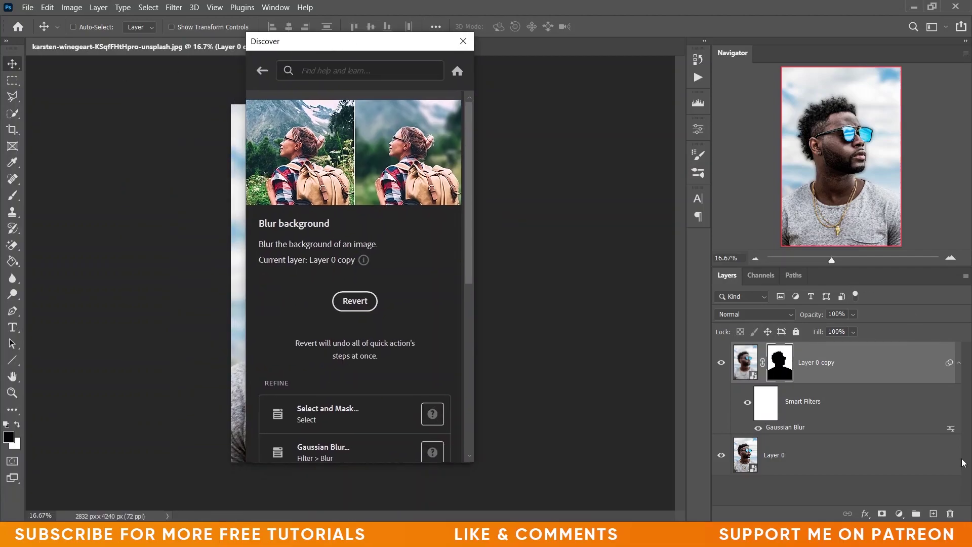
{"action": "left_click", "coordinate": [950, 513]}
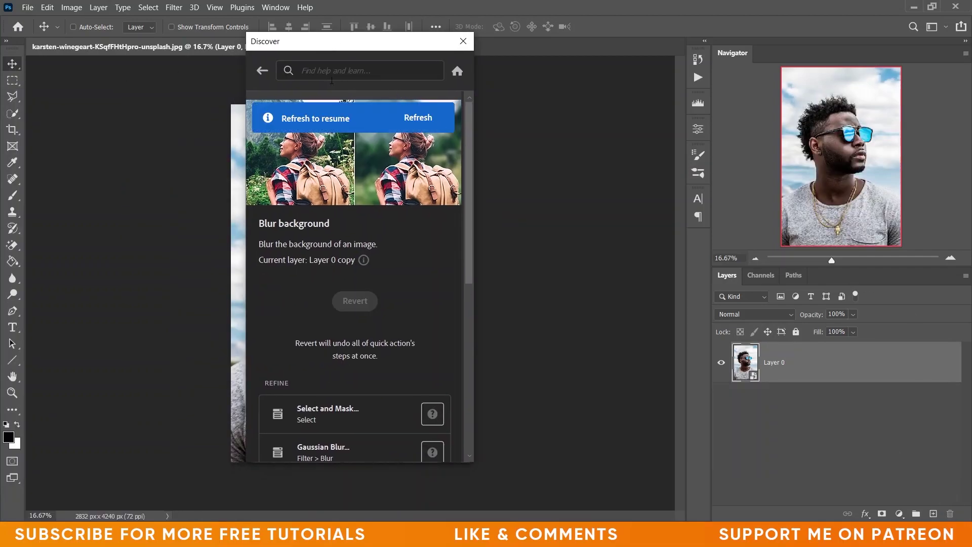
{"action": "left_click", "coordinate": [262, 70]}
{"action": "left_click_drag", "start_coordinate": [304, 44], "coordinate": [473, 57]}
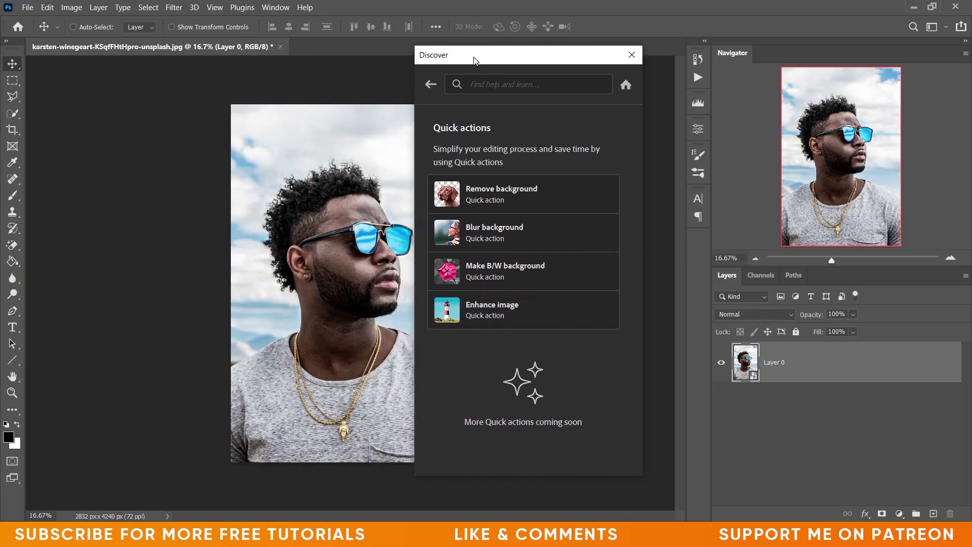
Apply the Make B/W background quick action to Layer 0
{"action": "left_click", "coordinate": [514, 278]}
{"action": "left_click", "coordinate": [522, 327]}
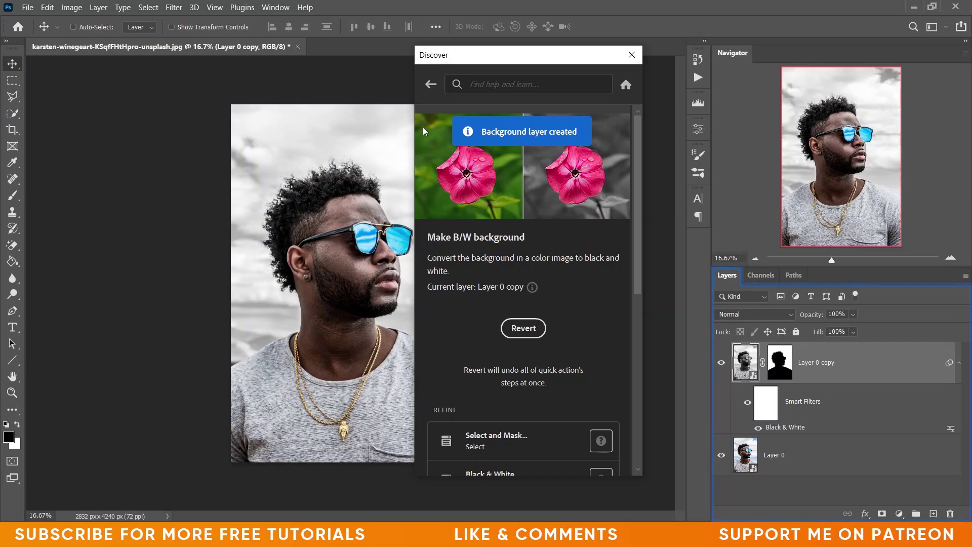
{"action": "left_click_drag", "start_coordinate": [493, 55], "coordinate": [619, 35]}
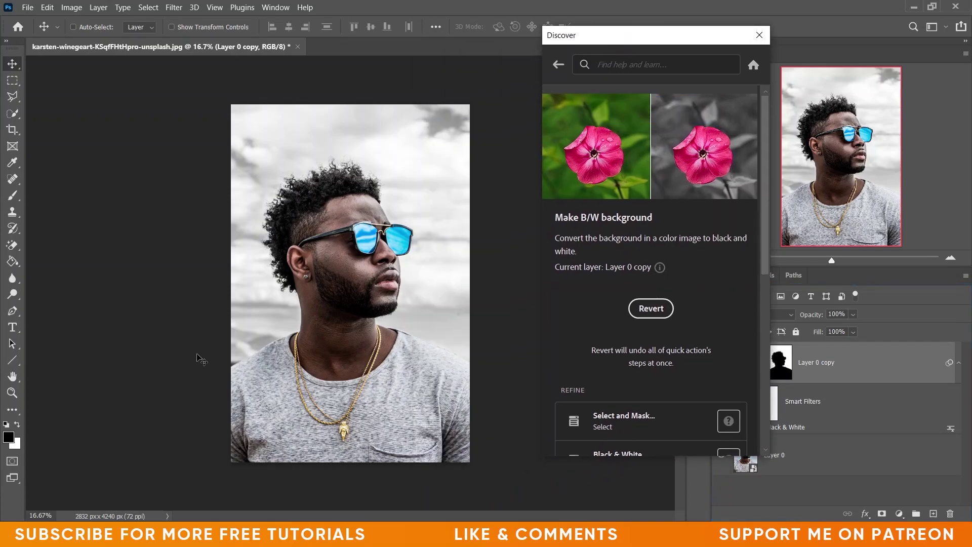
Toggle the visibility of the black-and-white Layer 0 copy to compare the portrait before and after
{"action": "left_click_drag", "start_coordinate": [653, 40], "coordinate": [145, 32]}
{"action": "left_click", "coordinate": [721, 362]}
{"action": "left_click", "coordinate": [728, 365]}
{"action": "left_click", "coordinate": [727, 365]}
{"action": "left_click", "coordinate": [727, 365]}
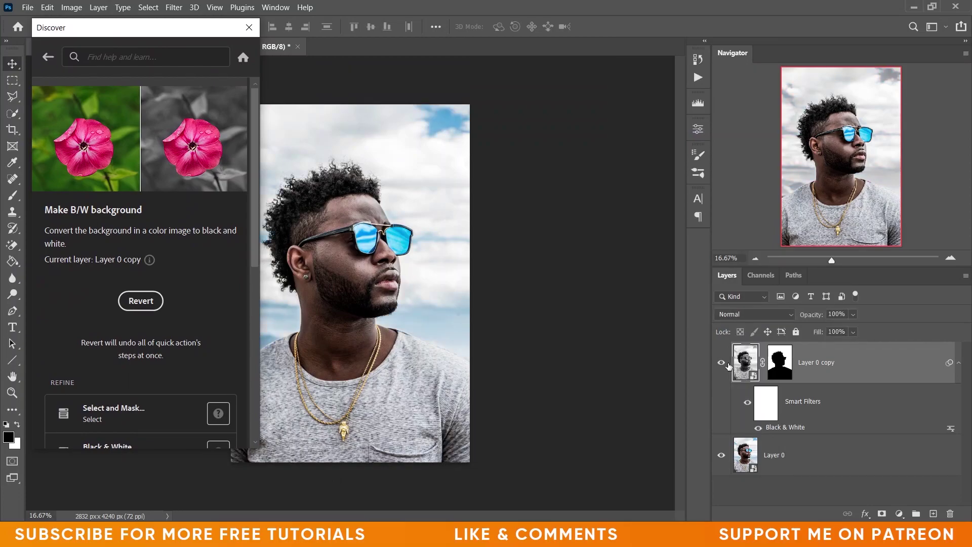
Move the Discover panel off the image edge, return to the Quick actions list and delete the black-and-white Layer 0 copy
{"action": "left_click_drag", "start_coordinate": [203, 36], "coordinate": [603, 53]}
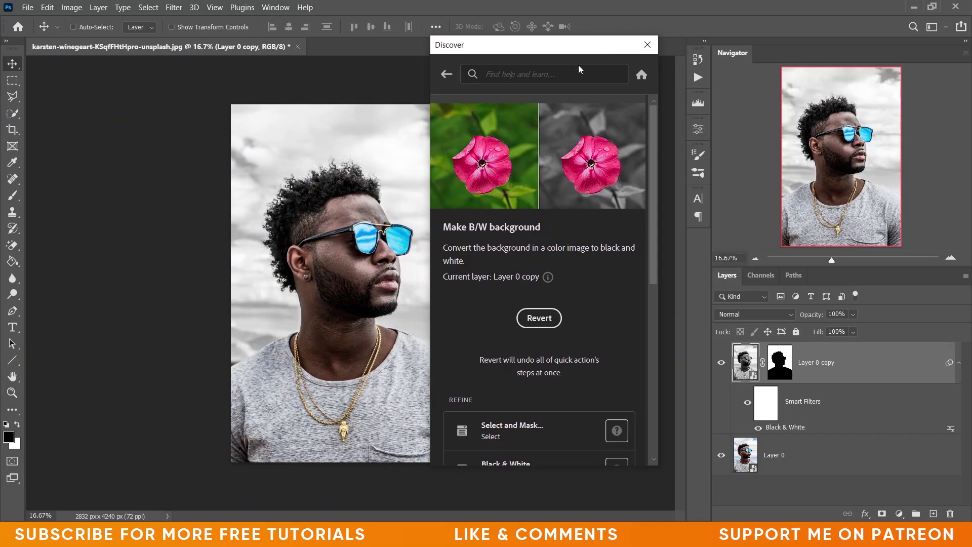
{"action": "left_click", "coordinate": [446, 74]}
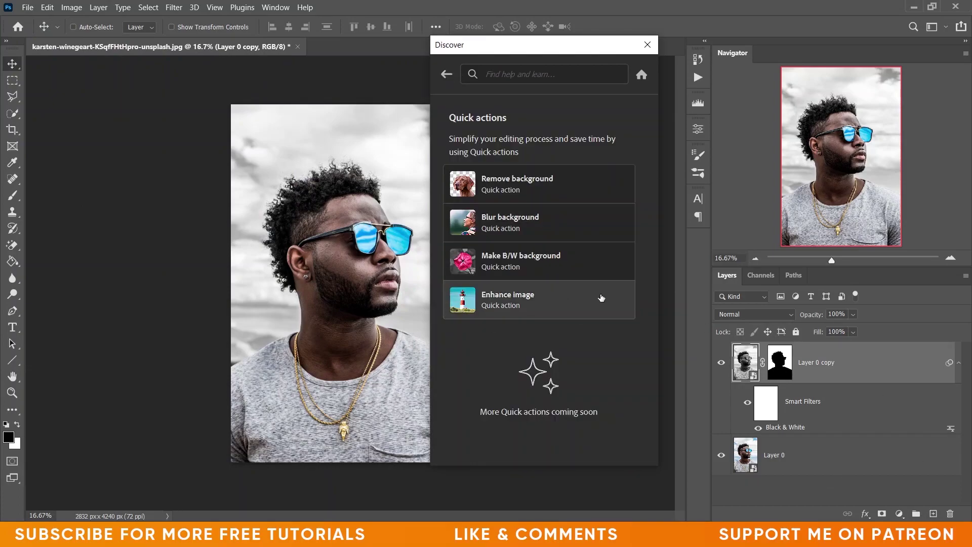
{"action": "left_click", "coordinate": [950, 513]}
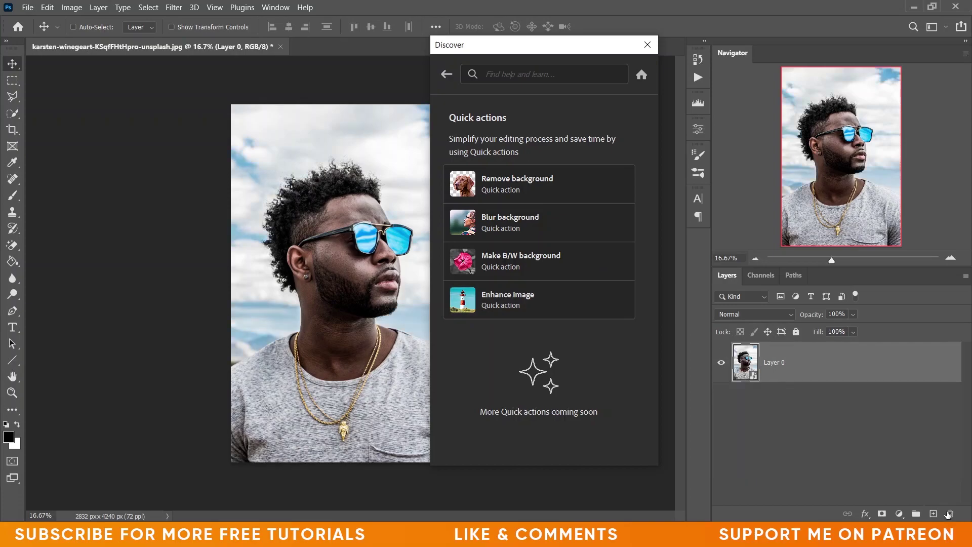
Apply the Enhance image quick action to Layer 0 and close Discover
{"action": "left_click", "coordinate": [518, 304]}
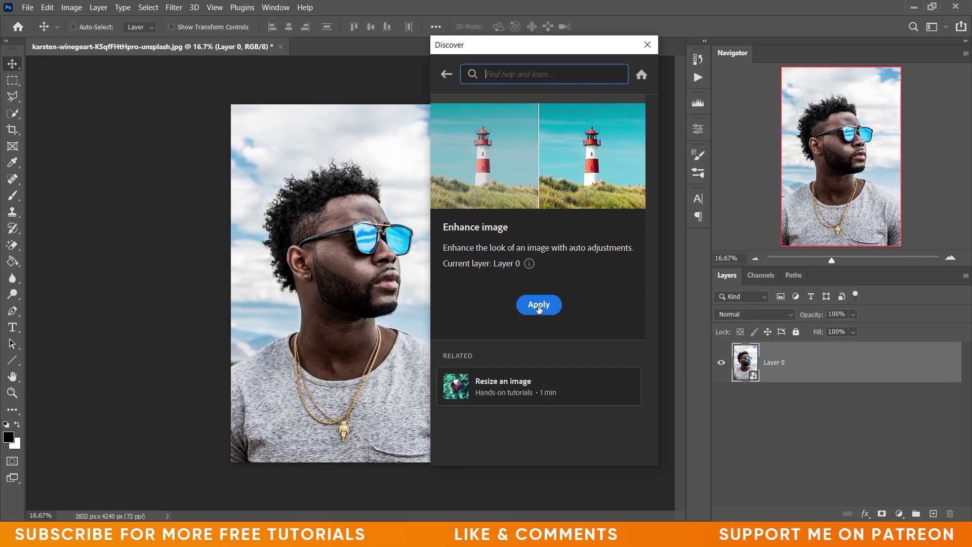
{"action": "left_click", "coordinate": [537, 305]}
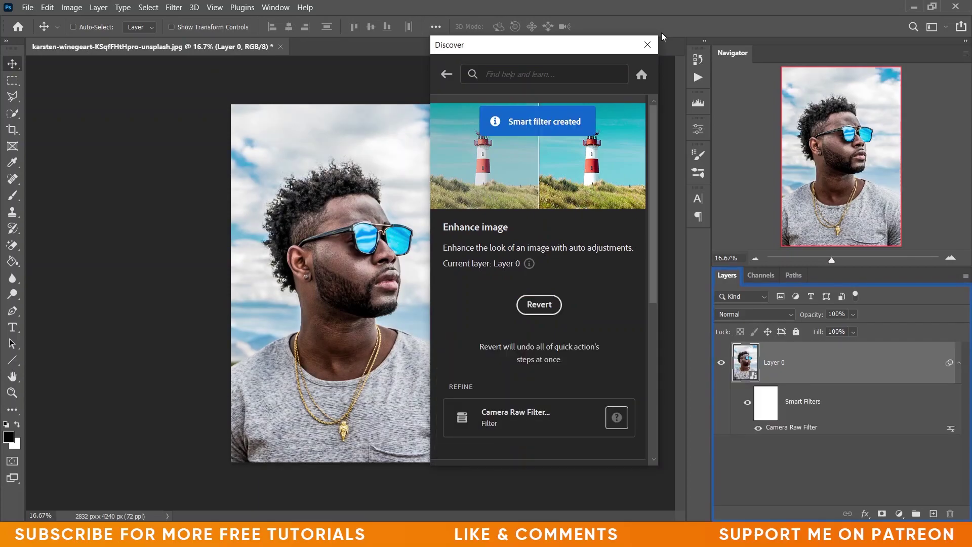
{"action": "left_click", "coordinate": [649, 46]}
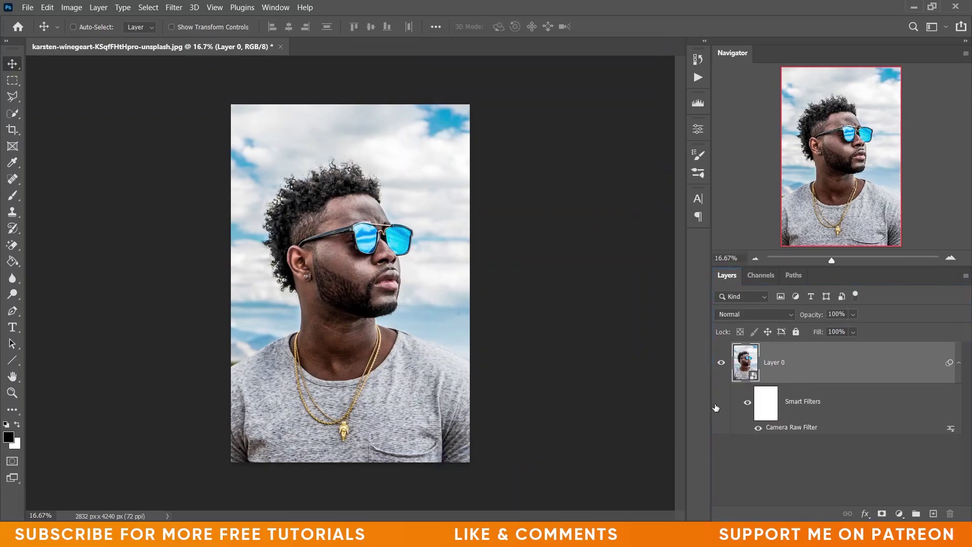
Toggle the visibility of Layer 0 and its Camera Raw Filter to compare the portrait before and after enhancing
{"action": "left_click", "coordinate": [721, 362]}
{"action": "left_click", "coordinate": [722, 363]}
{"action": "left_click", "coordinate": [758, 428]}
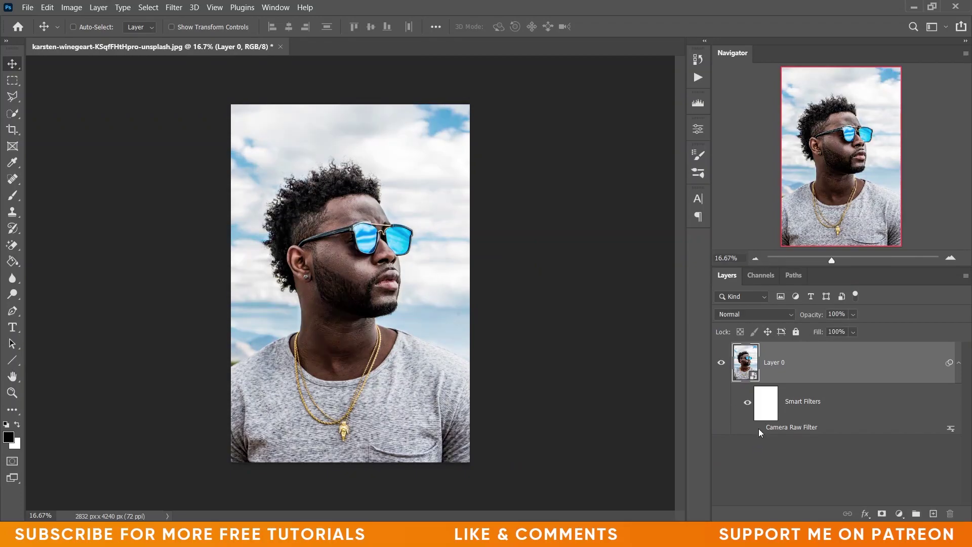
{"action": "left_click", "coordinate": [759, 428]}
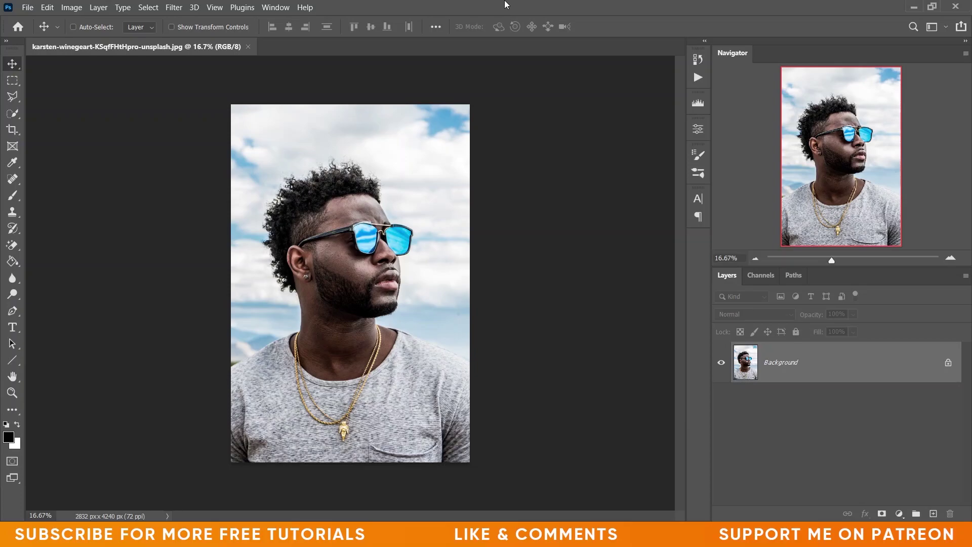
Open Select and Mask for the portrait with the Rectangular Marquee Tool active and expand the Refine Mode options
{"action": "left_click", "coordinate": [12, 80]}
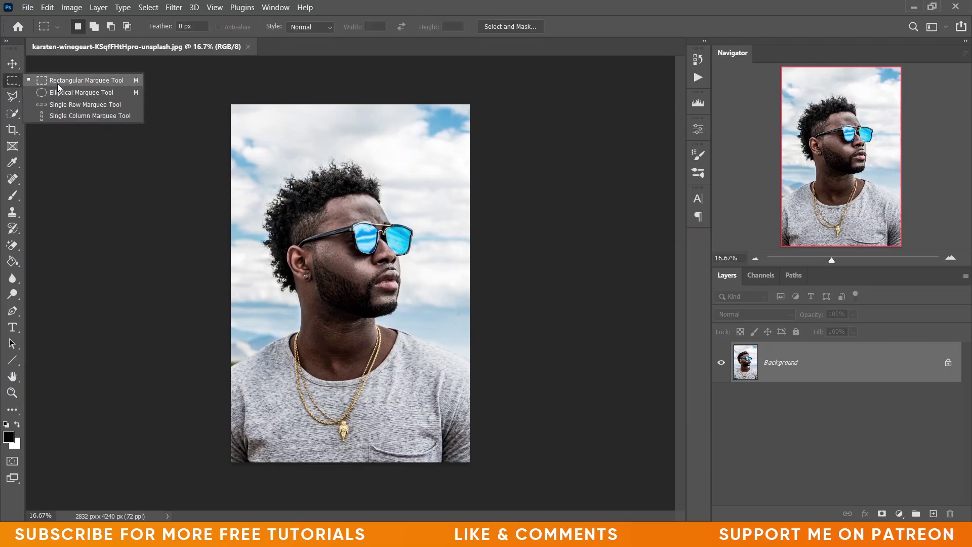
{"action": "left_click", "coordinate": [76, 80]}
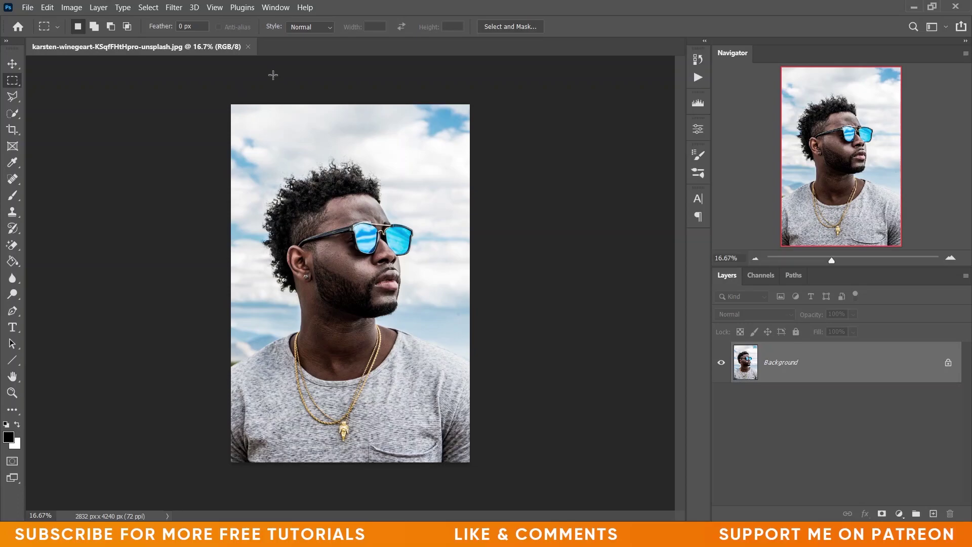
{"action": "left_click", "coordinate": [508, 29]}
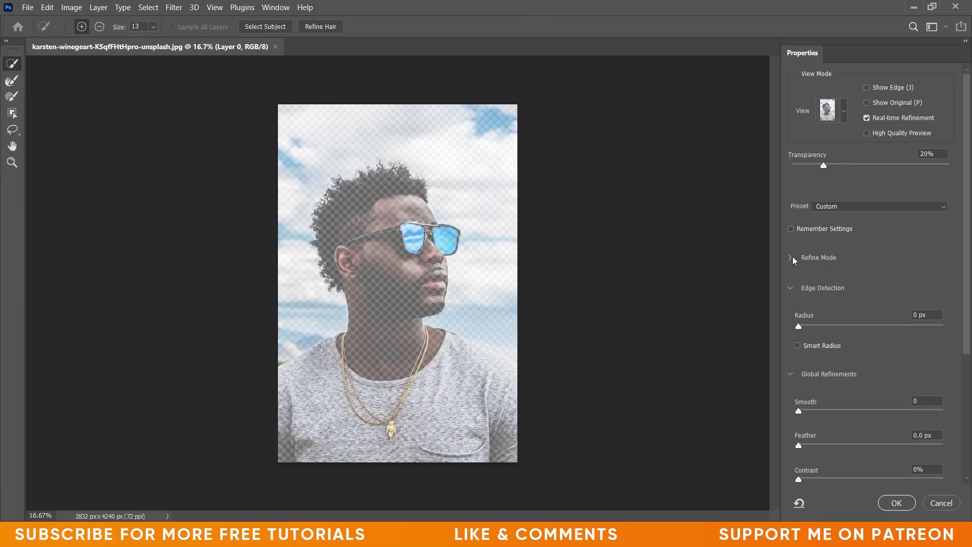
{"action": "left_click", "coordinate": [792, 258]}
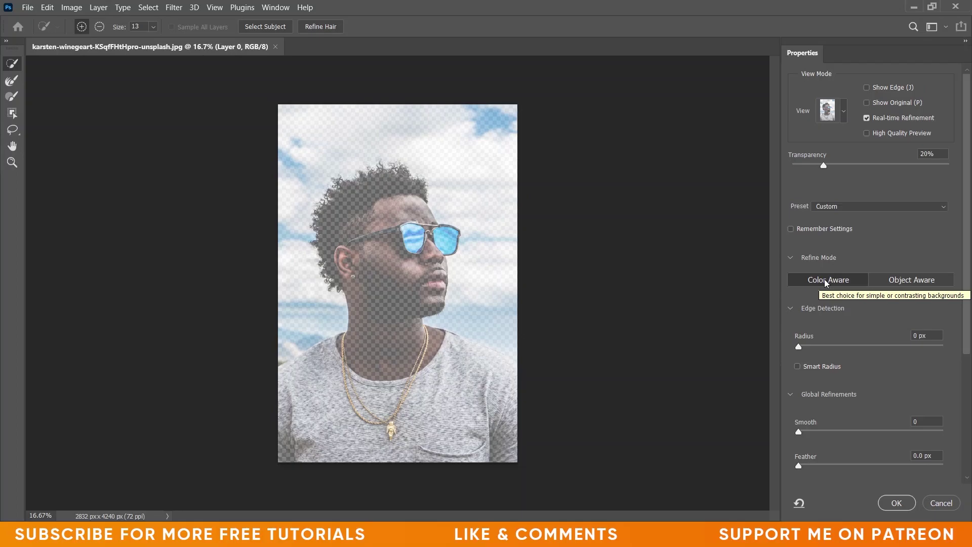
Run Select Subject on the portrait in Color Aware mode and preview the selection On White with the view opacity raised to maximum
{"action": "key", "text": "ctrl+plus"}
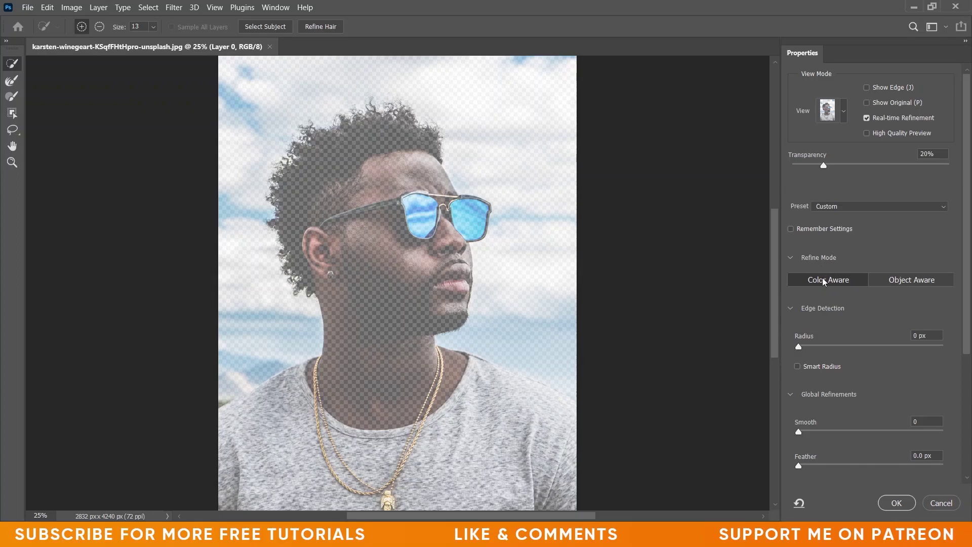
{"action": "left_click", "coordinate": [267, 27]}
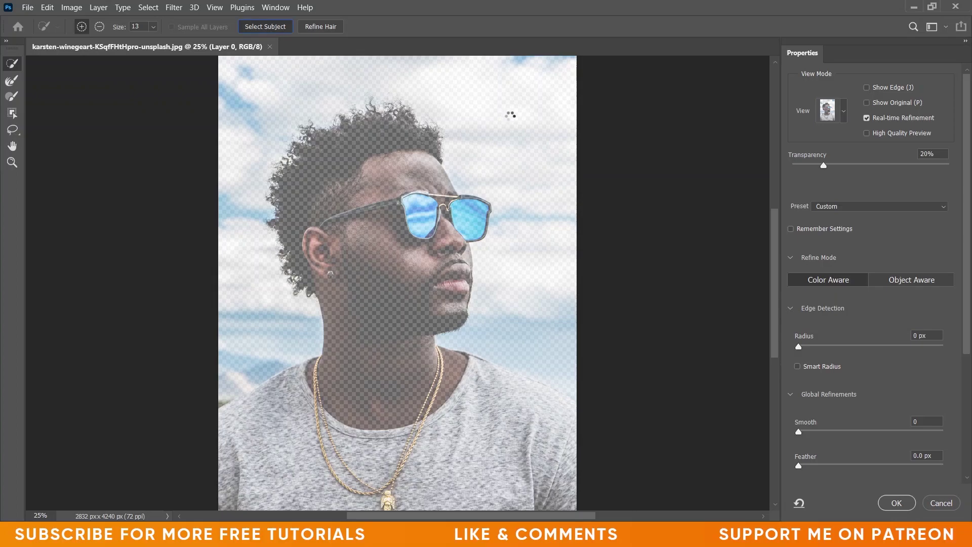
{"action": "left_click", "coordinate": [844, 113]}
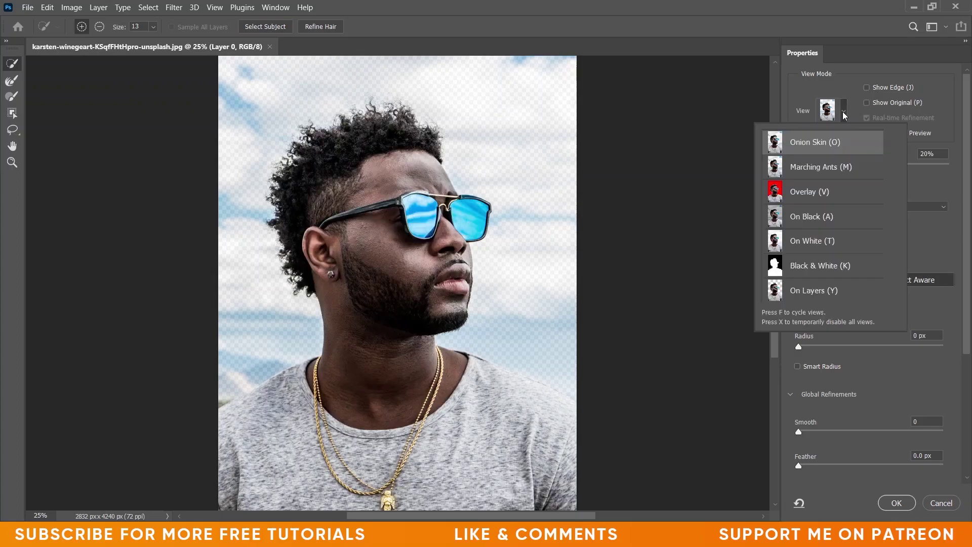
{"action": "left_click", "coordinate": [826, 252]}
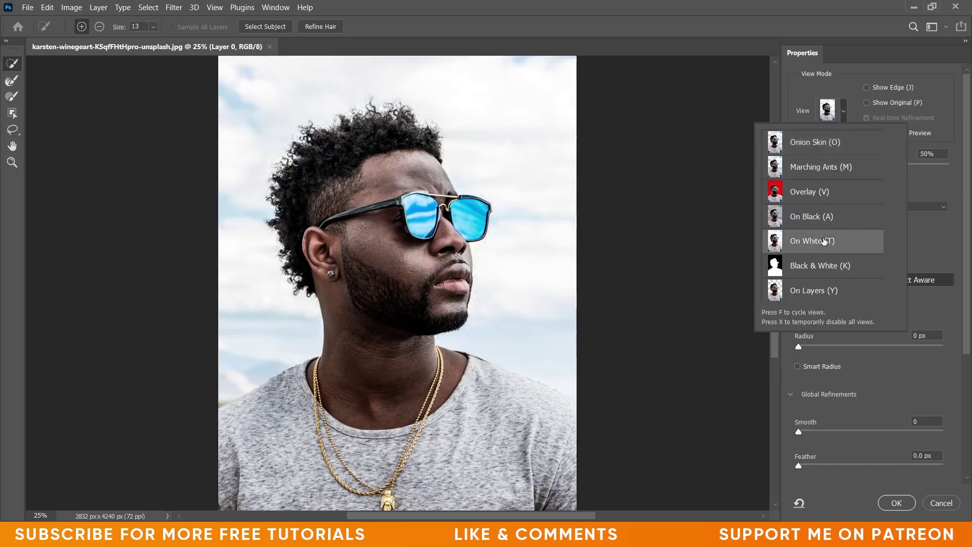
{"action": "left_click", "coordinate": [935, 166]}
{"action": "left_click_drag", "start_coordinate": [935, 167], "coordinate": [971, 163]}
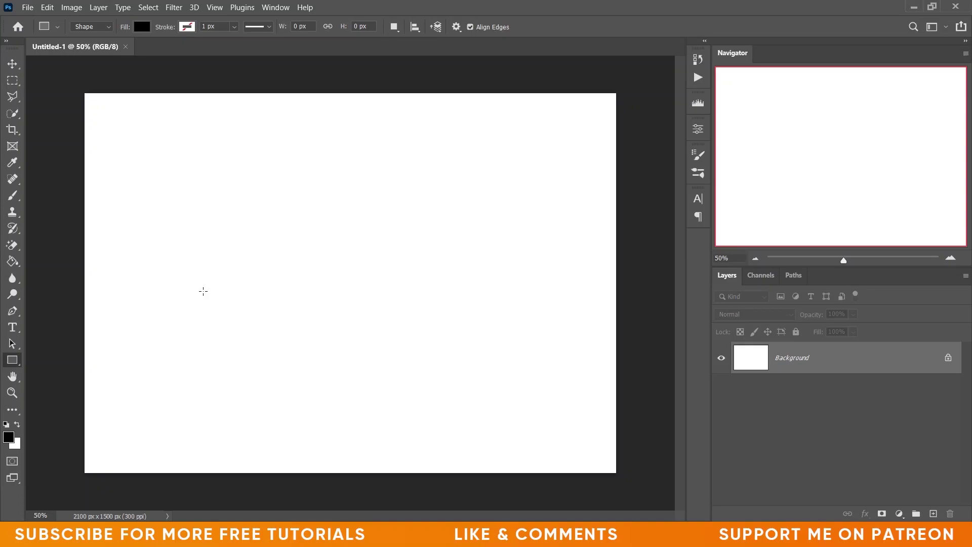
Draw a black rectangle shape about 1135 by 633 px near the middle of the blank canvas and collapse its properties
{"action": "left_click_drag", "start_coordinate": [217, 214], "coordinate": [504, 375]}
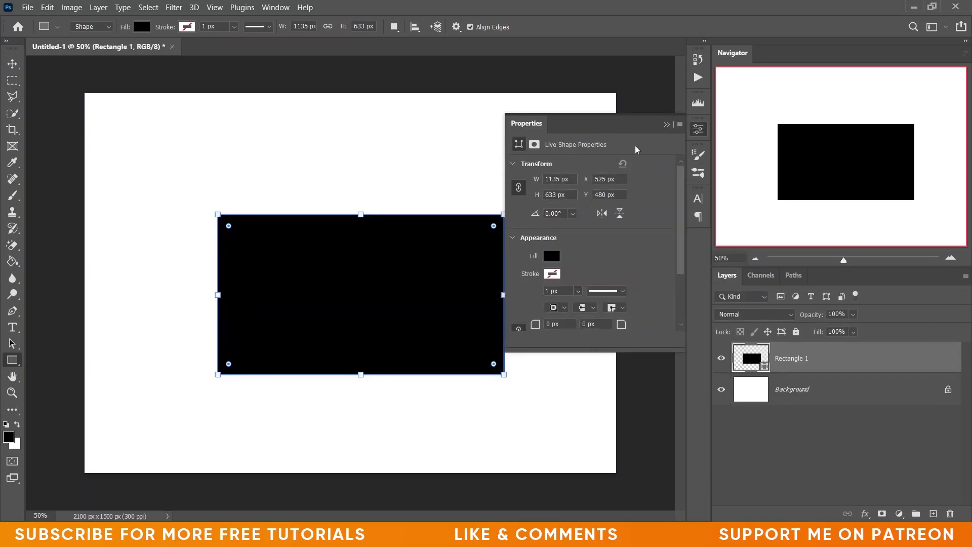
{"action": "left_click", "coordinate": [667, 125]}
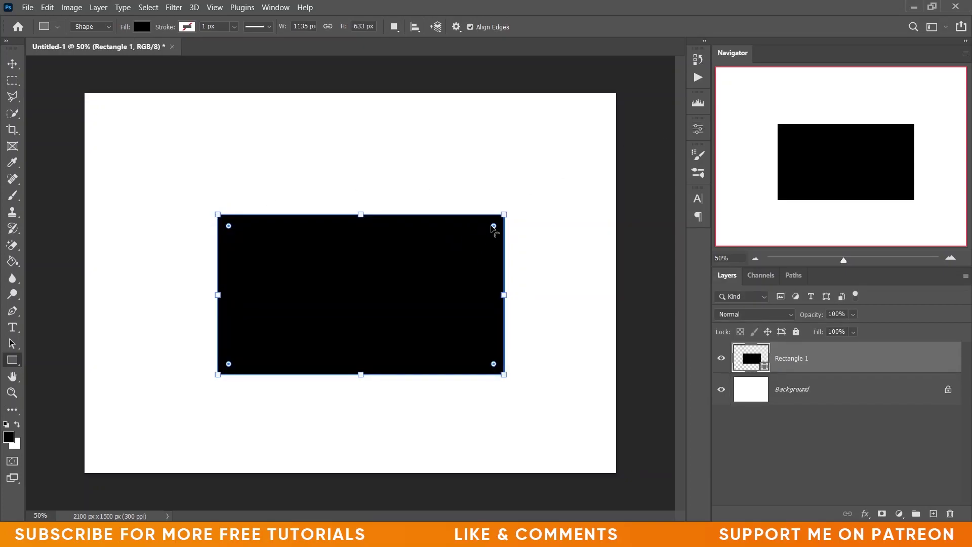